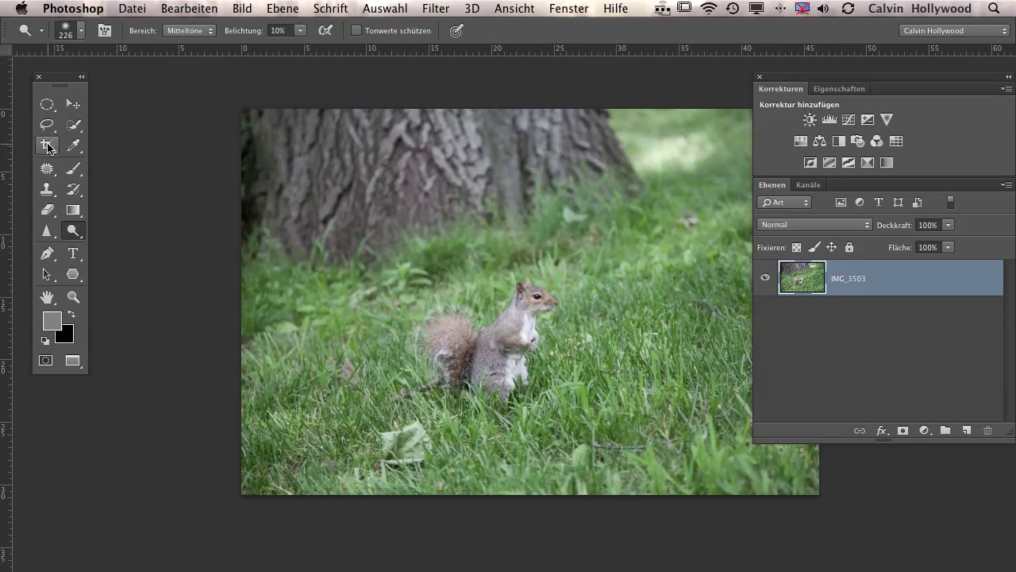
Put a crop frame on the squirrel photo and open the crop ratio presets list.
click(46, 145)
mouse_move(549, 236)
mouse_down()
mouse_move(434, 231)
mouse_move(443, 234)
mouse_up()
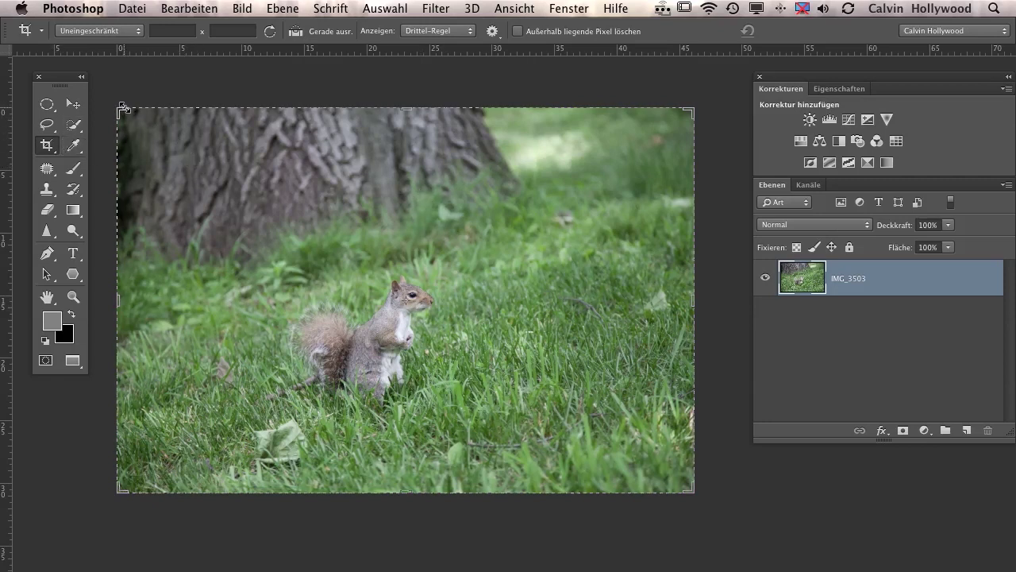
click(166, 30)
click(233, 29)
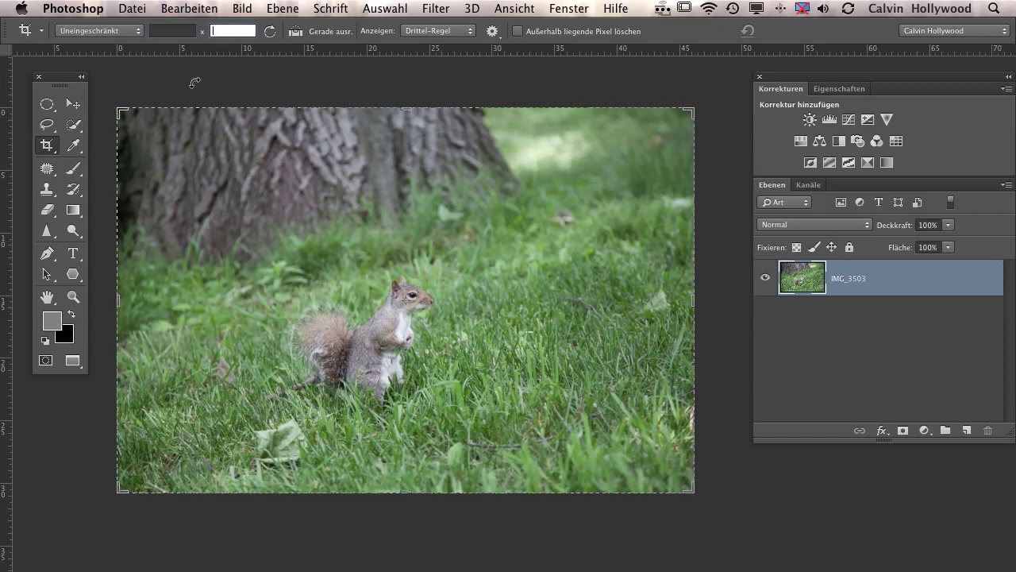
click(135, 33)
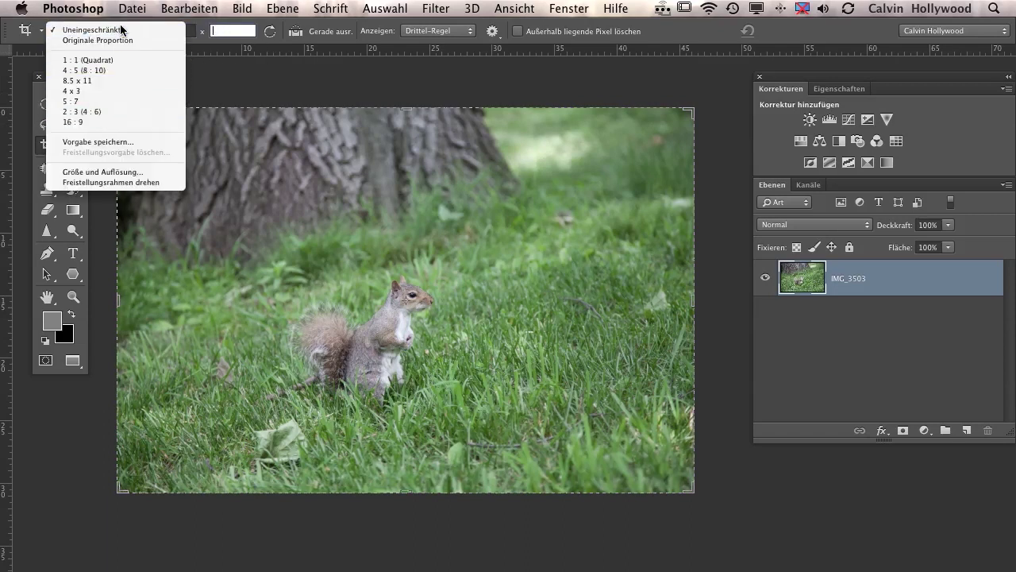
Keep the crop unconstrained, discard a trial crop, then tighten the frame to 30.33 × 20.22 cm.
click(208, 29)
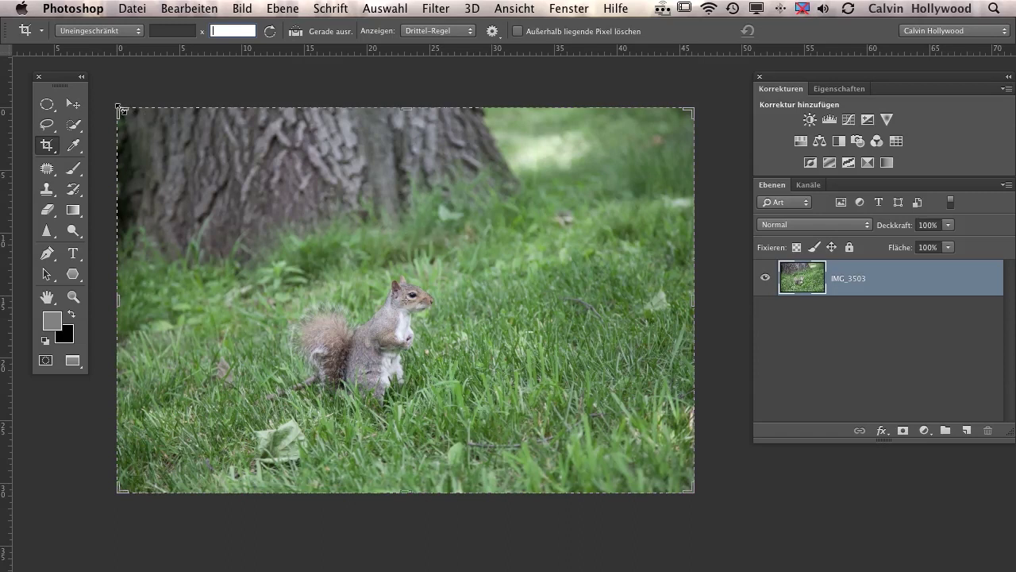
drag(119, 110, 193, 126)
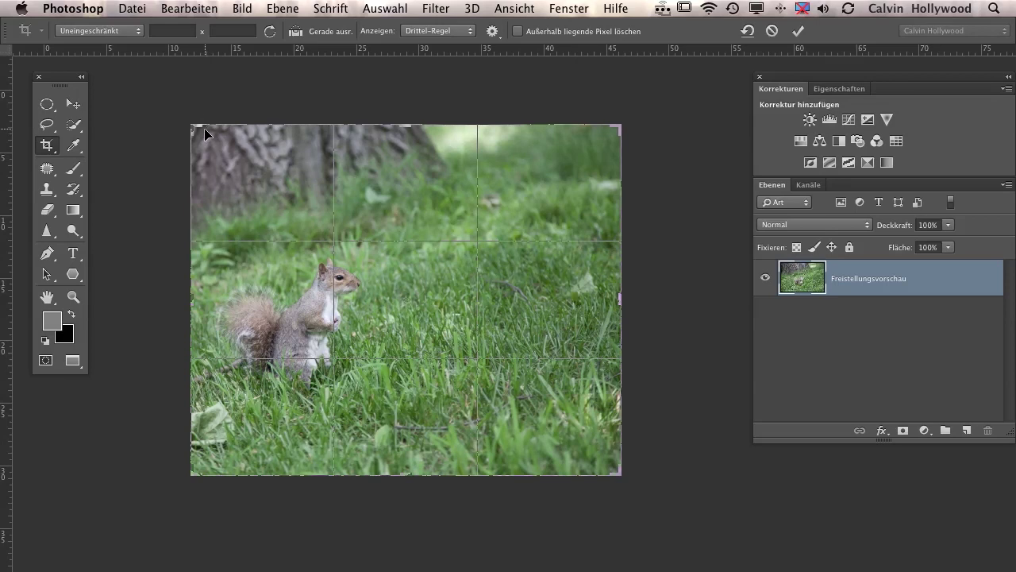
click(772, 30)
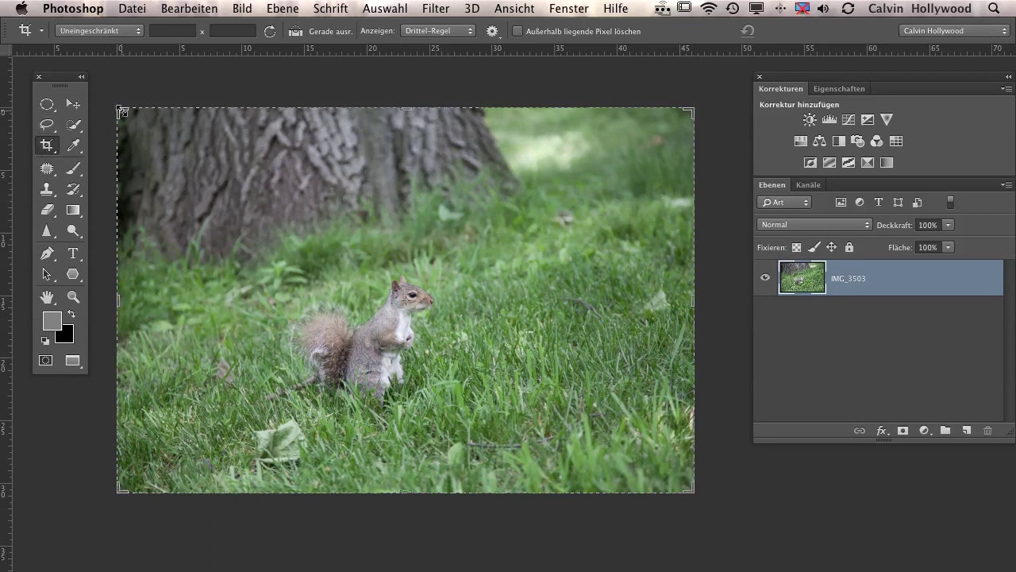
drag(123, 111, 209, 195)
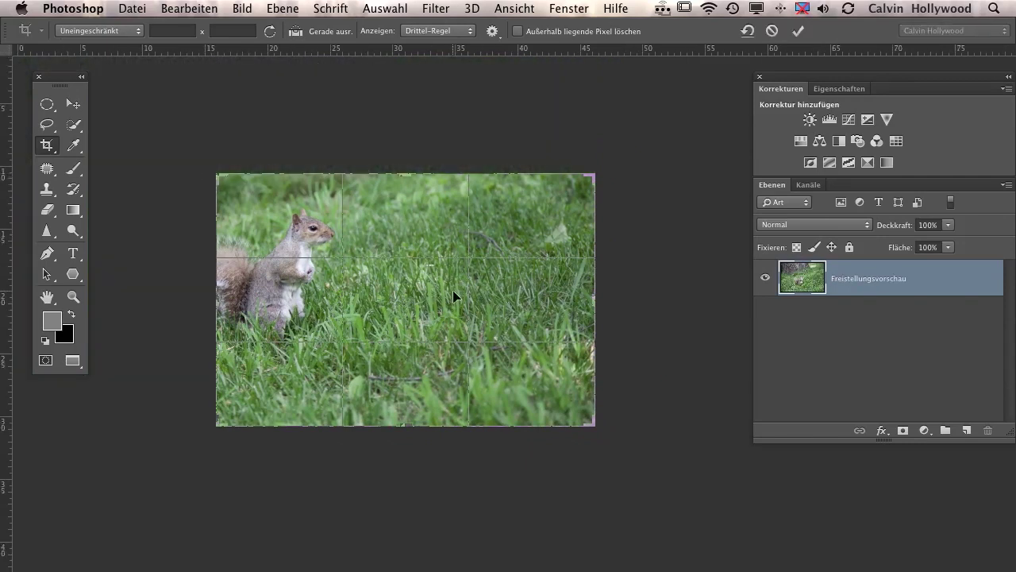
Shift the photo inside the 27.67 × 18.44 cm crop so the squirrel sits near the centre.
drag(454, 291, 519, 313)
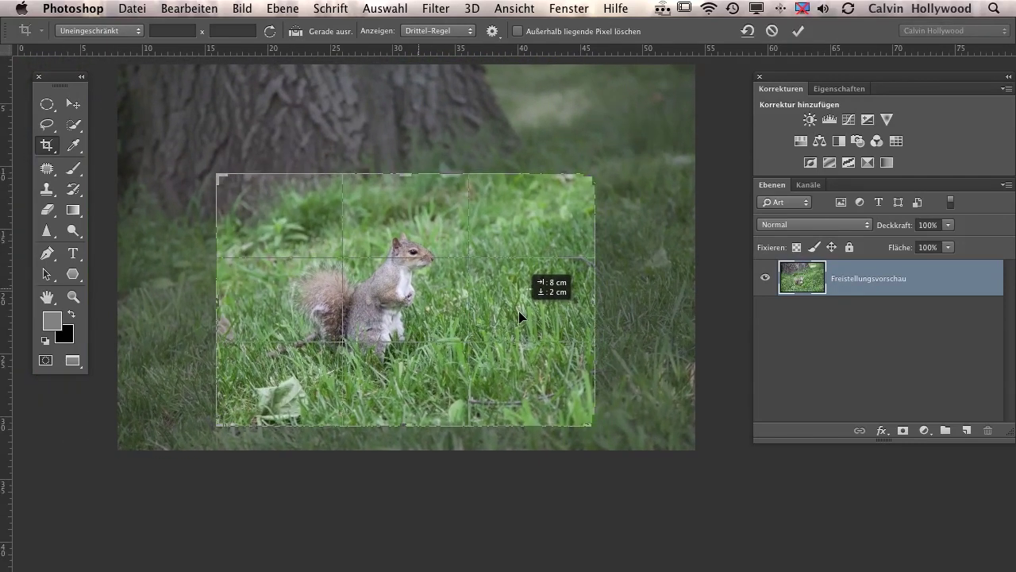
mouse_move(630, 166)
mouse_down()
mouse_move(626, 157)
mouse_move(551, 202)
mouse_up()
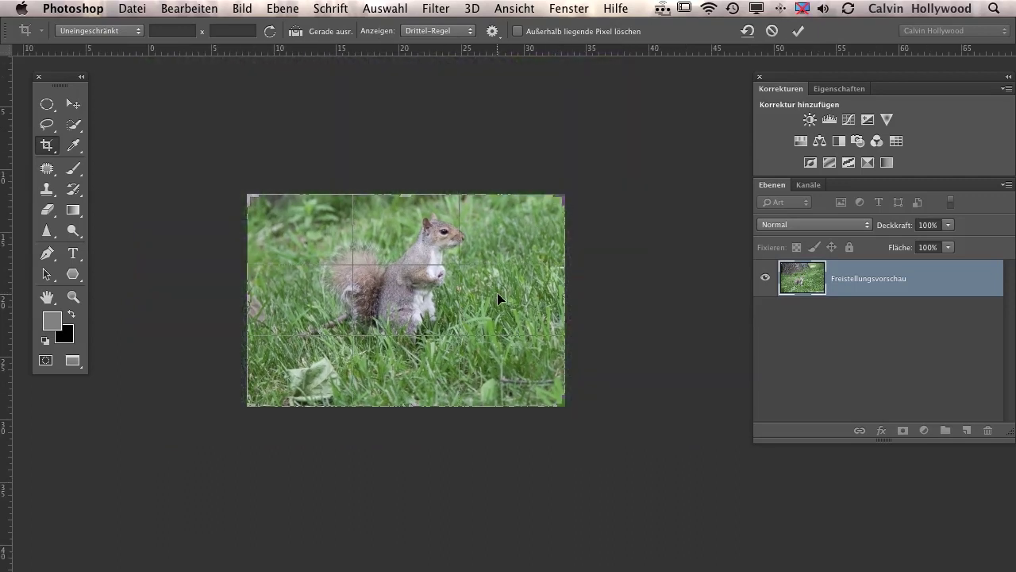
mouse_move(497, 294)
mouse_down()
mouse_move(490, 308)
mouse_move(443, 290)
mouse_up()
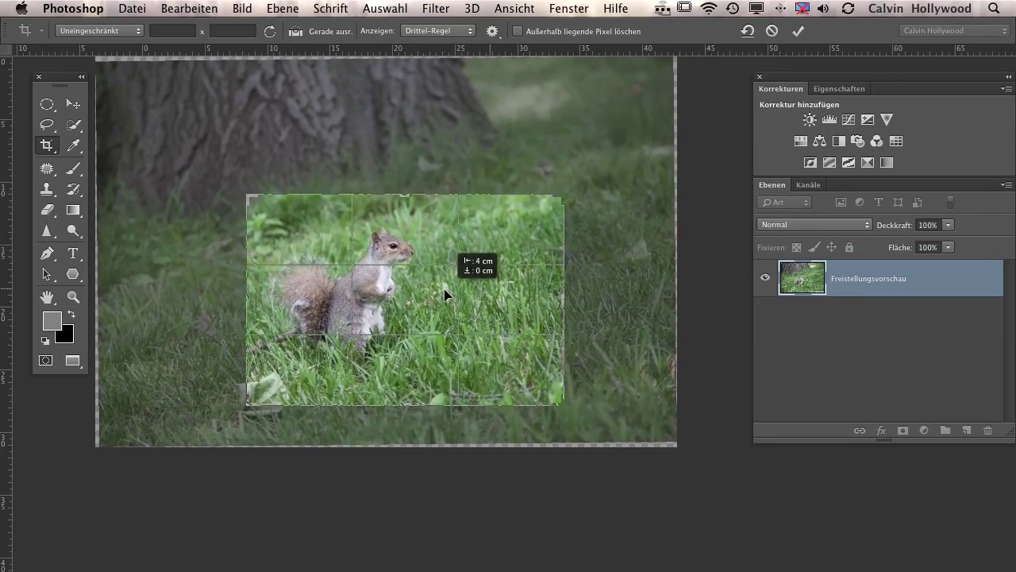
drag(442, 289, 450, 296)
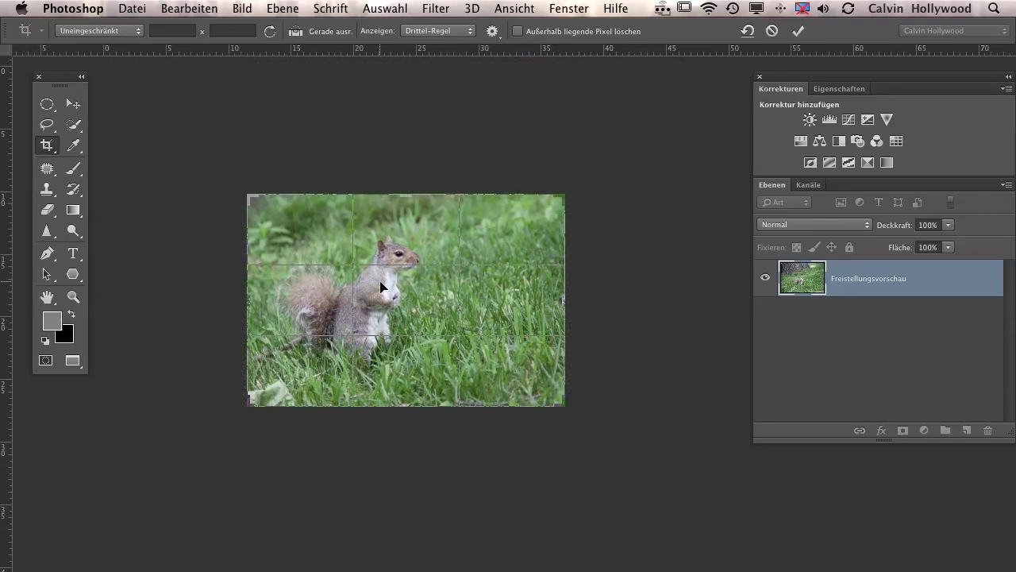
Rotate the photo to about -0.7° and slide it so the squirrel sits on the left third.
drag(631, 176, 628, 173)
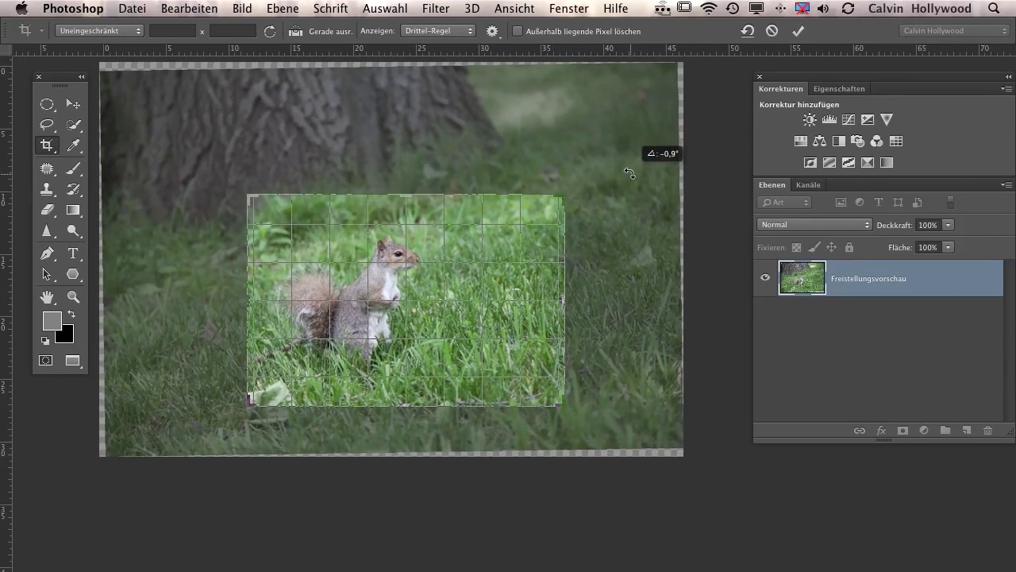
drag(628, 173, 621, 182)
drag(506, 289, 583, 282)
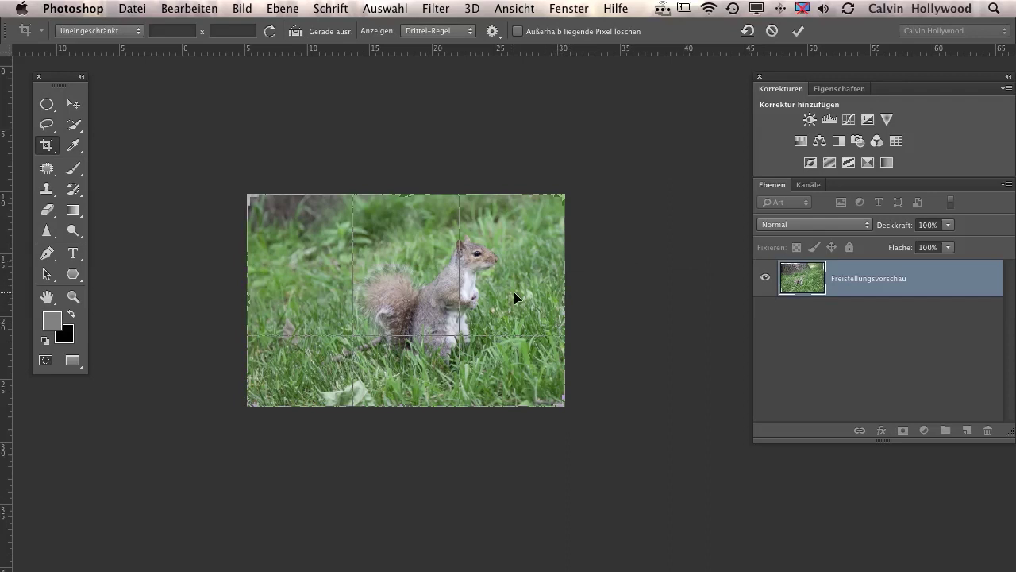
drag(518, 289, 414, 294)
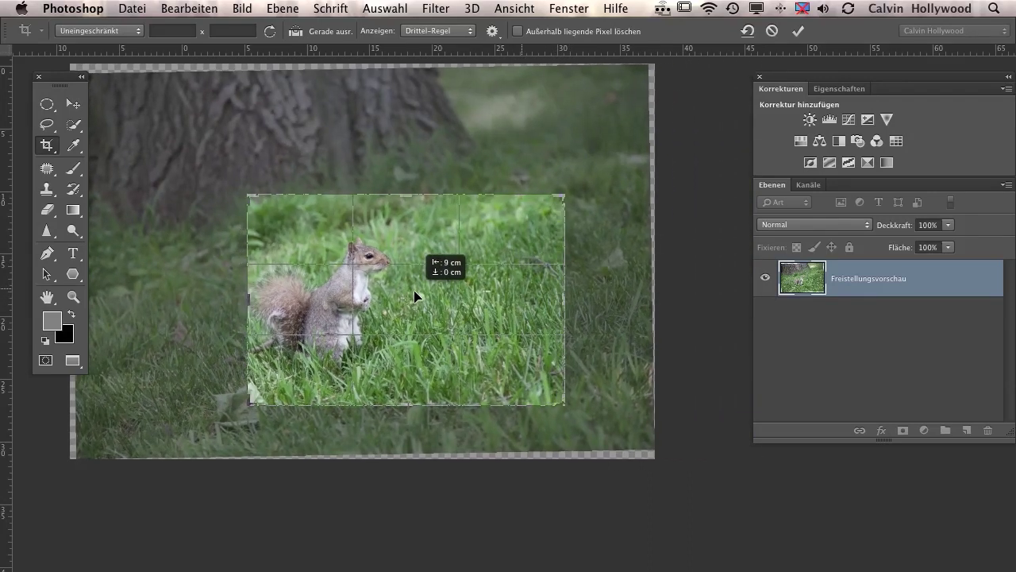
drag(414, 296, 427, 290)
drag(597, 175, 609, 180)
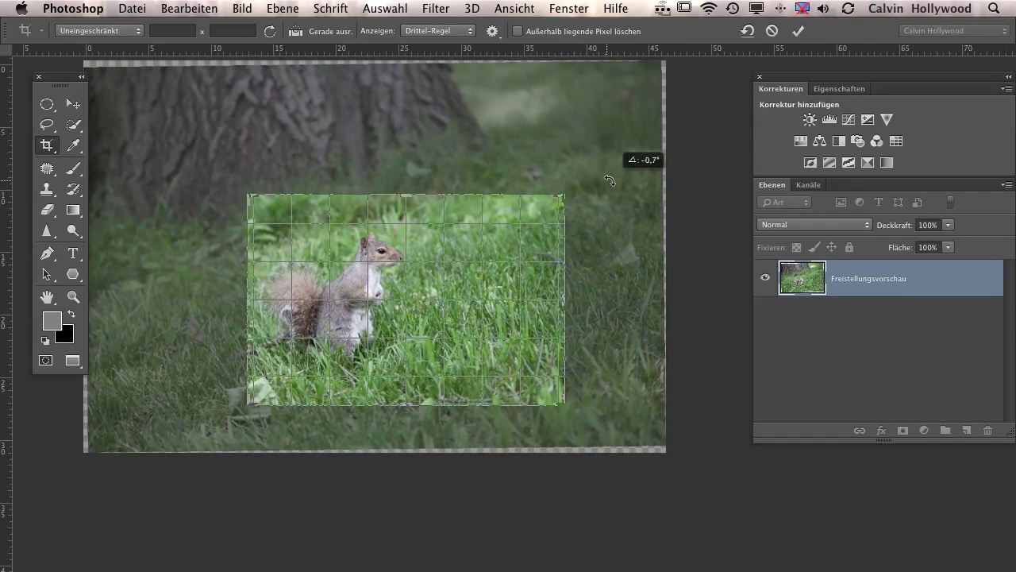
drag(609, 180, 605, 182)
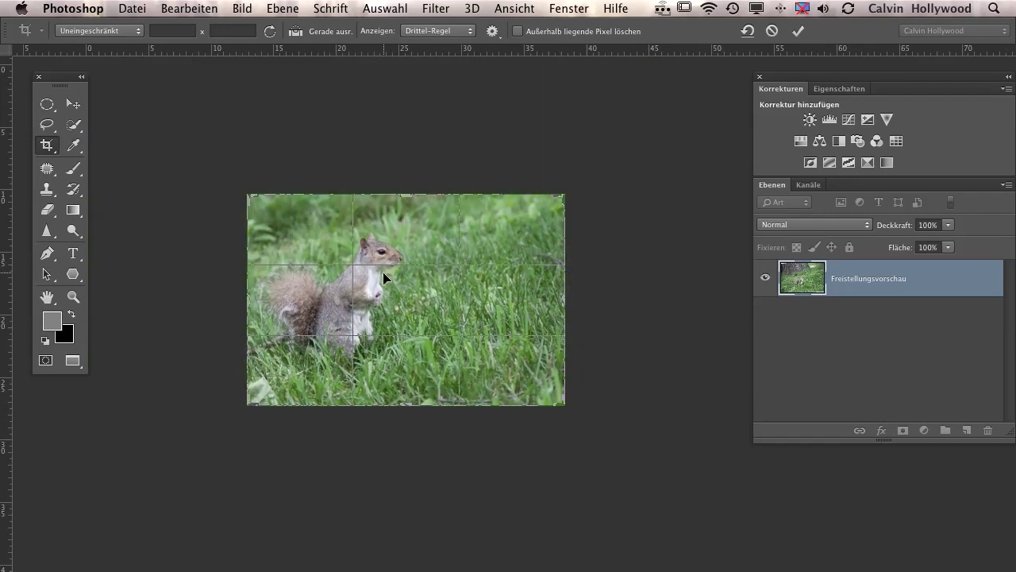
Compare the Goldener Schnitt crop overlay, then switch back to Drittel-Regel.
click(448, 30)
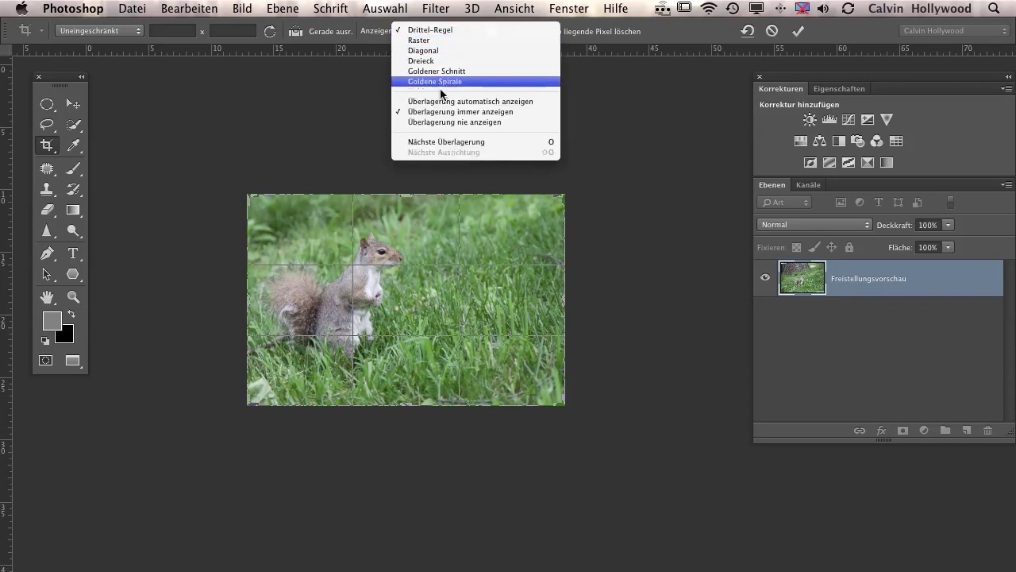
click(442, 70)
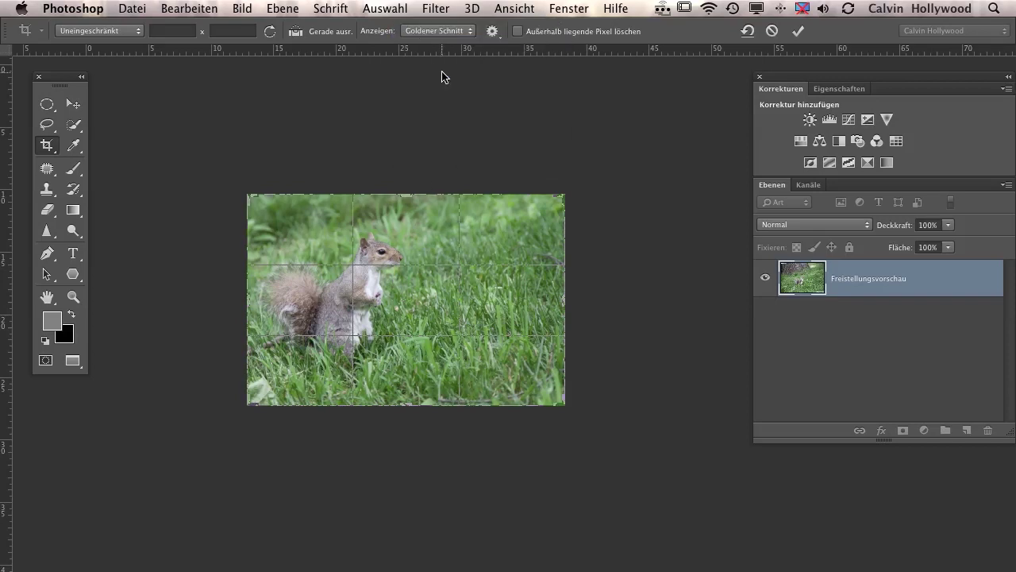
drag(519, 301, 529, 300)
click(437, 31)
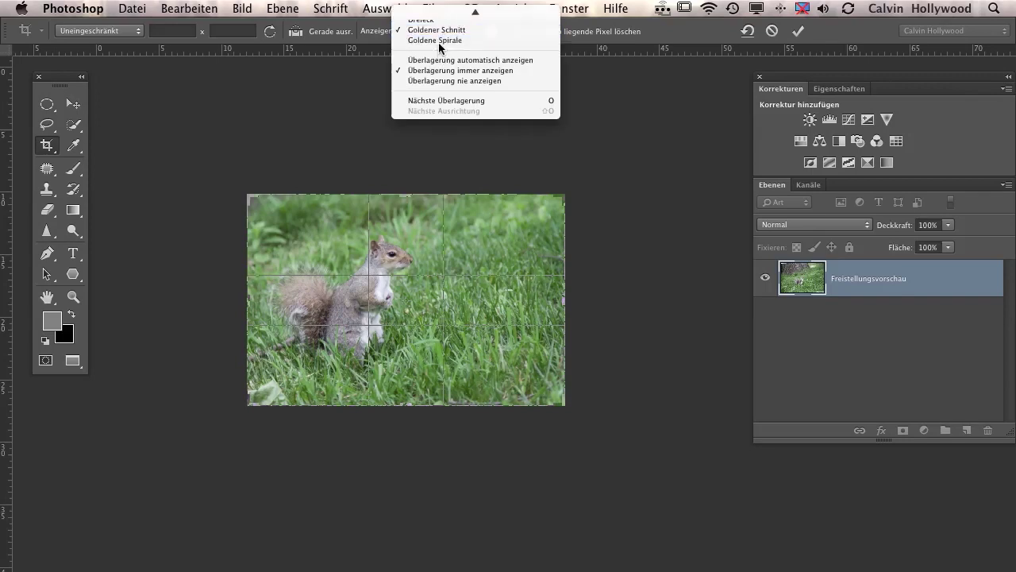
click(445, 15)
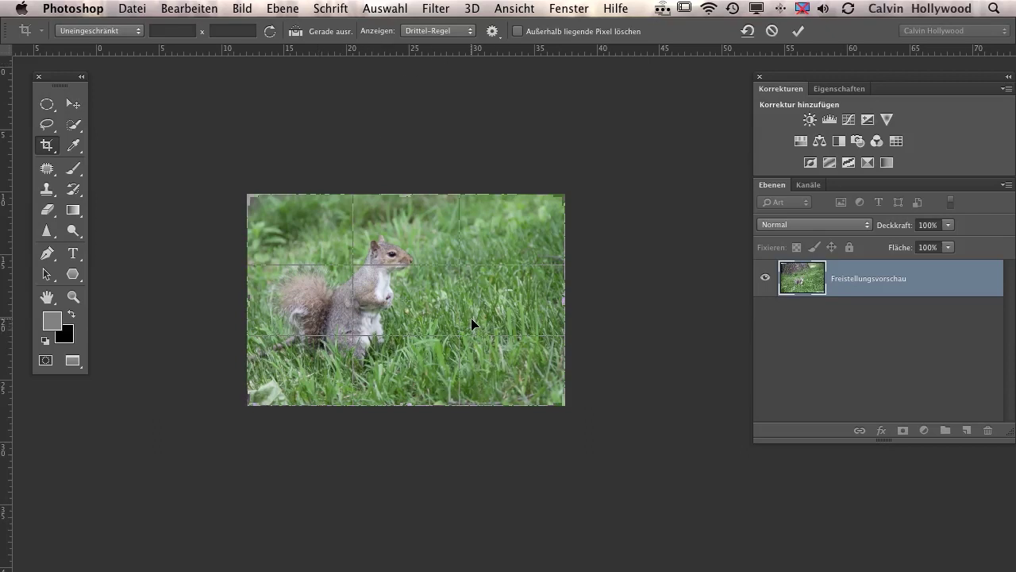
Re-rotate the photo inside the crop to about -0.8°.
drag(623, 176, 626, 176)
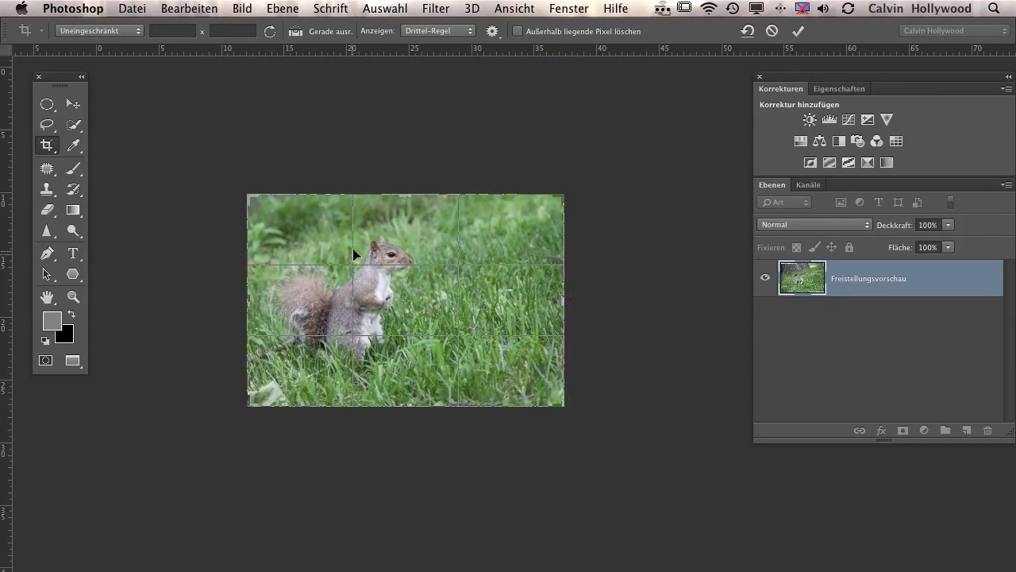
drag(620, 164, 622, 163)
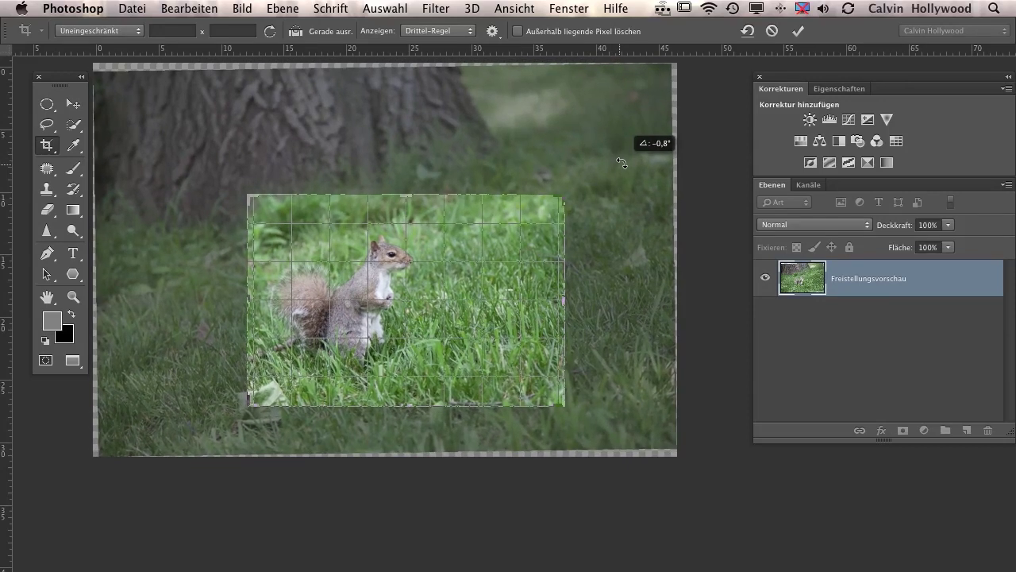
drag(621, 163, 627, 166)
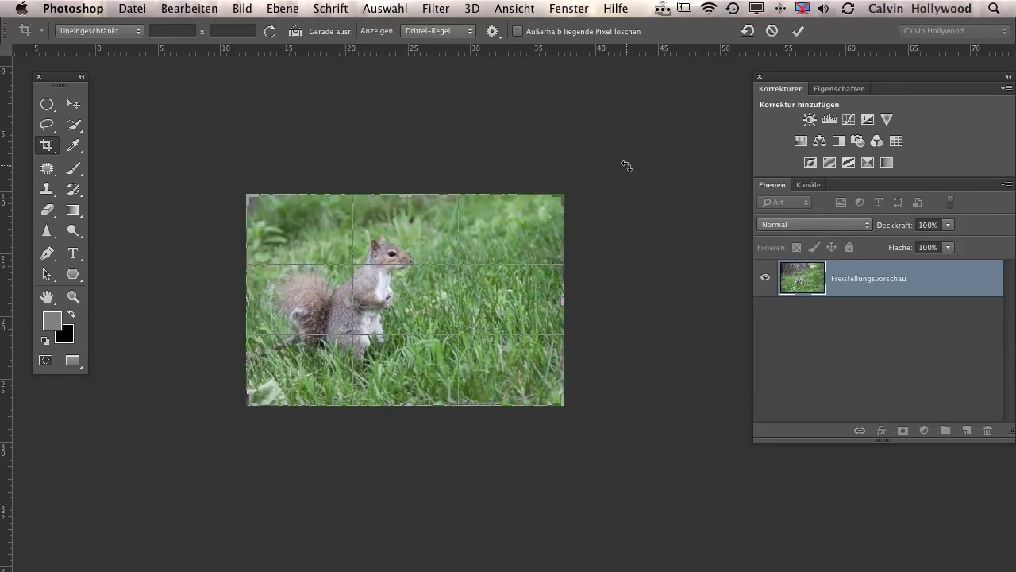
Apply the squirrel crop and zoom in to inspect the squirrel's head, then fit it back in view.
key(Return)
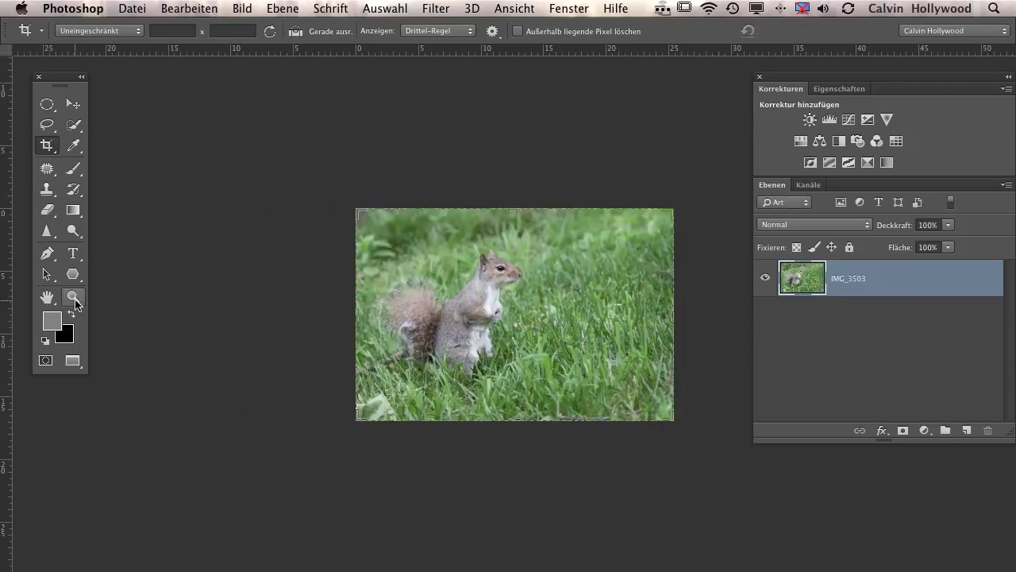
click(73, 297)
click(607, 308)
drag(557, 303, 546, 288)
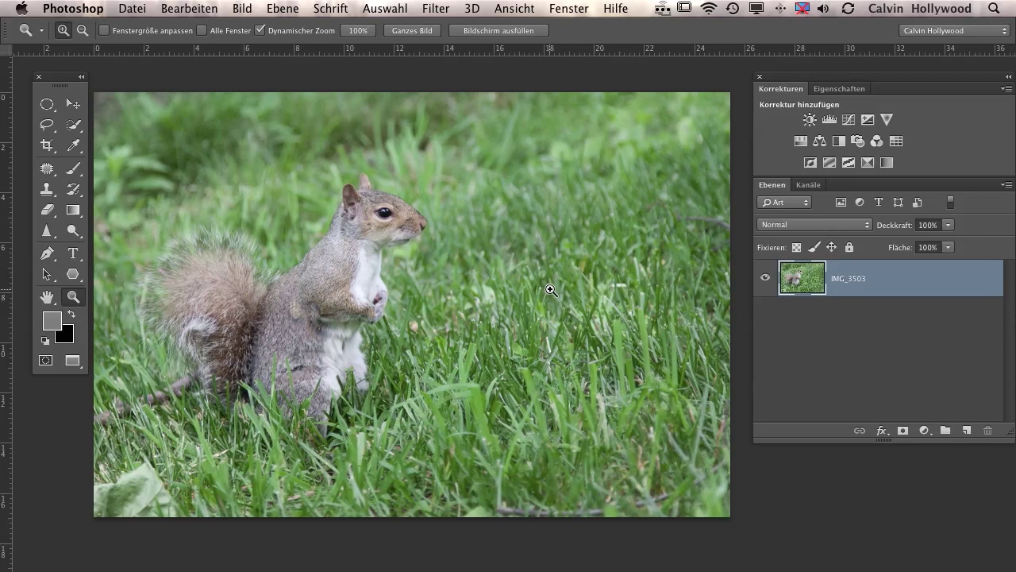
click(366, 216)
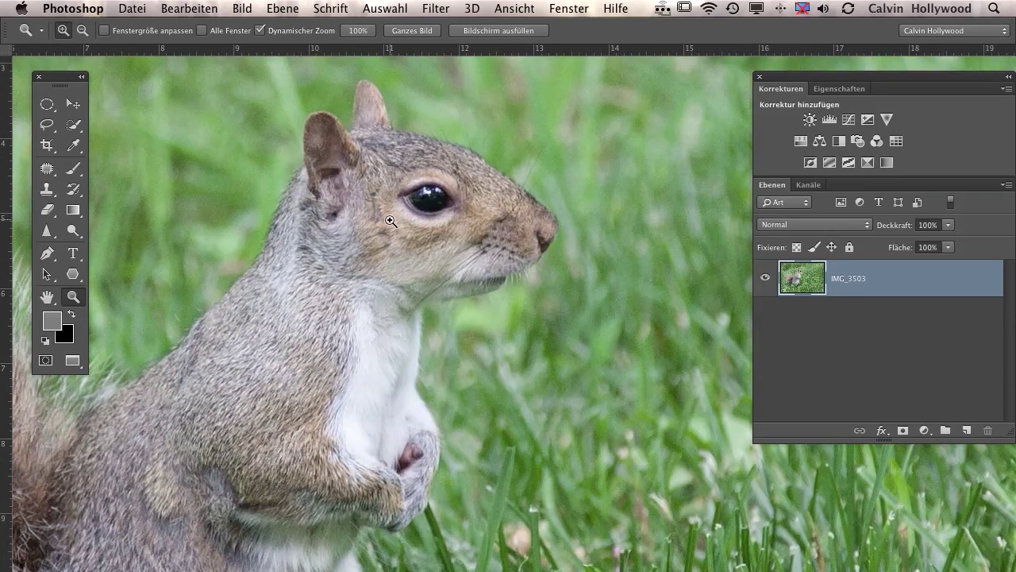
alt+click(378, 231)
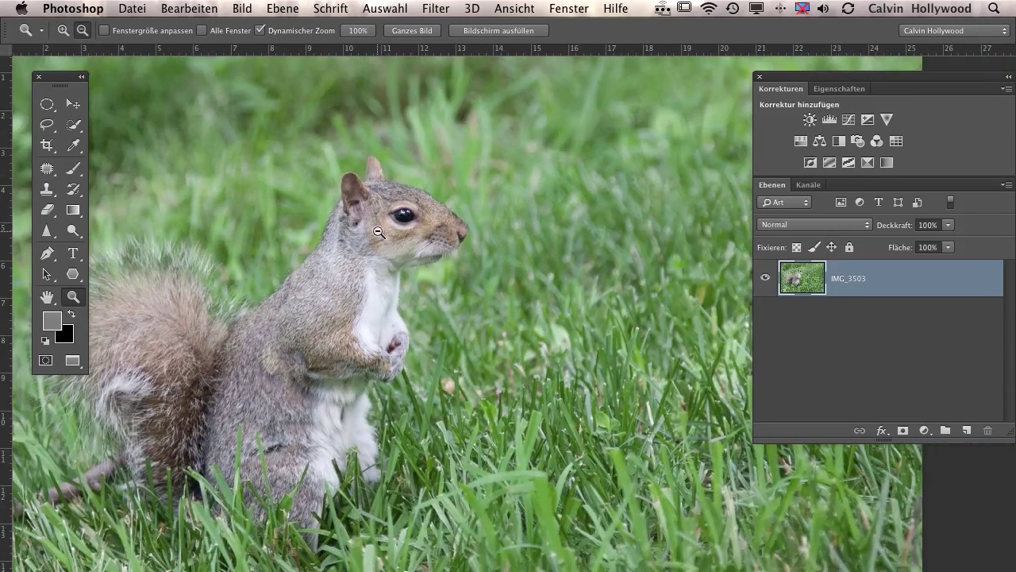
alt+click(378, 230)
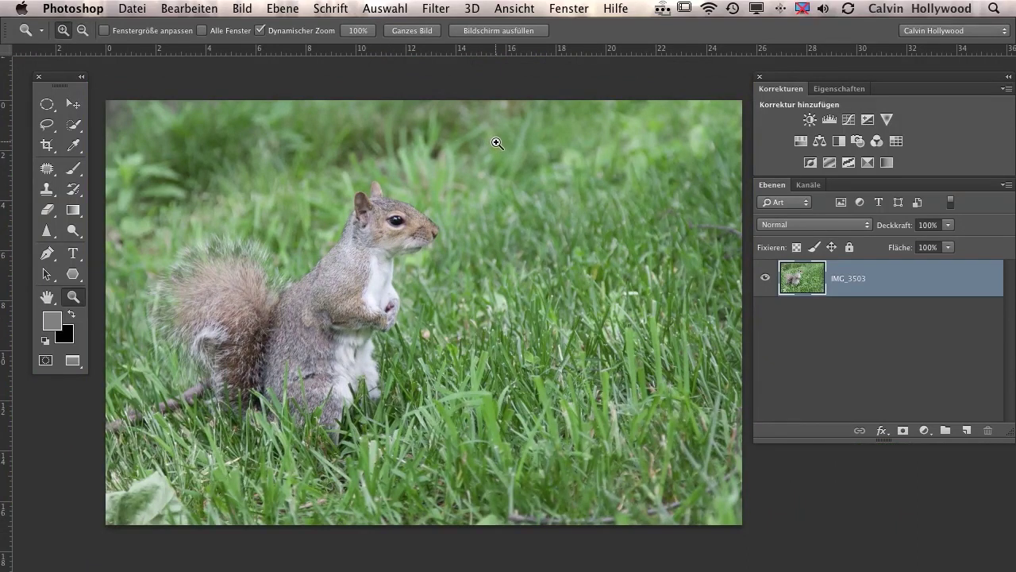
Compare against the wider squirrel-and-tree copy, then return to the close-up with panels restored.
key(f)
key(f)
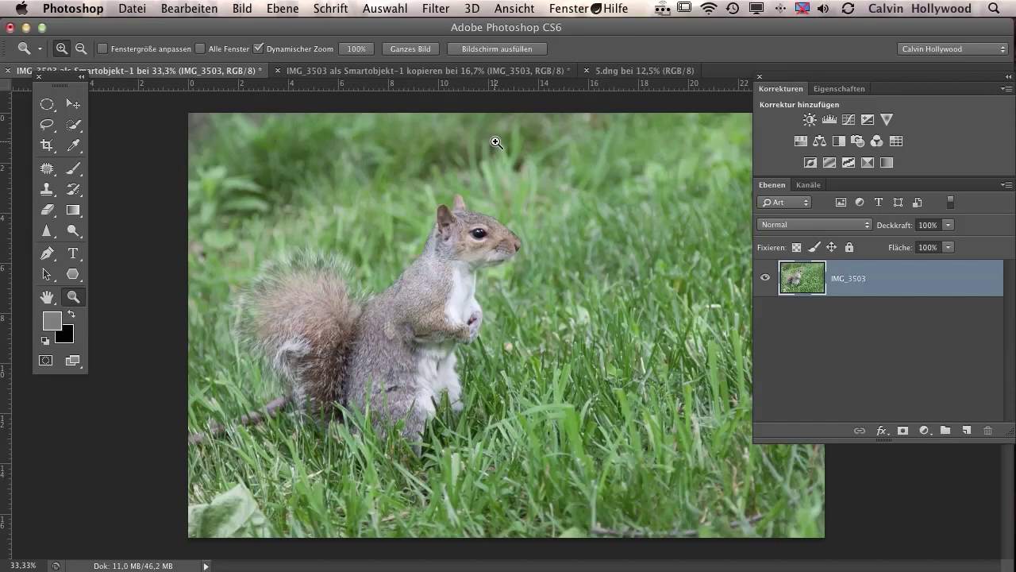
click(389, 71)
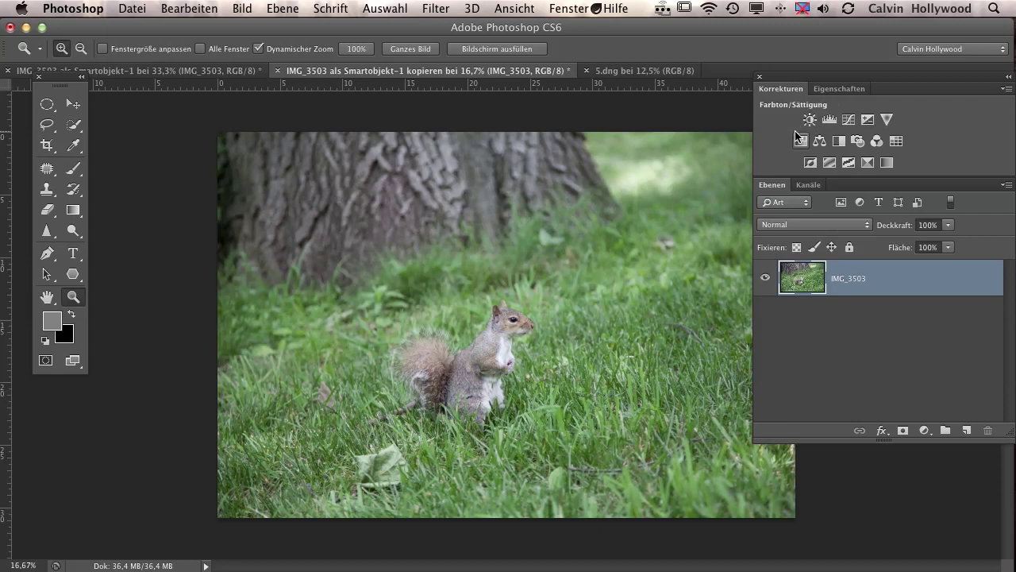
key(Tab)
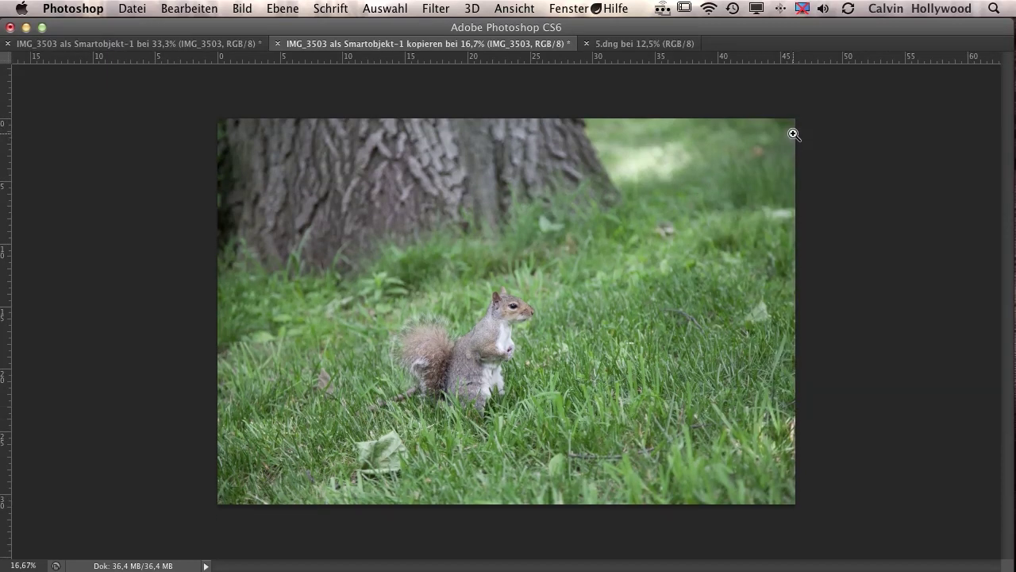
click(208, 45)
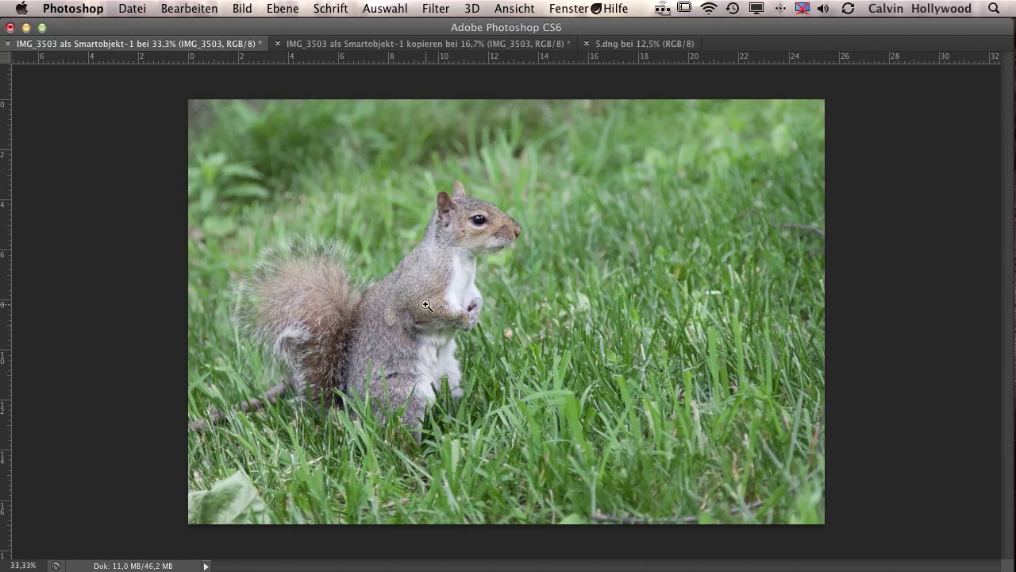
click(410, 319)
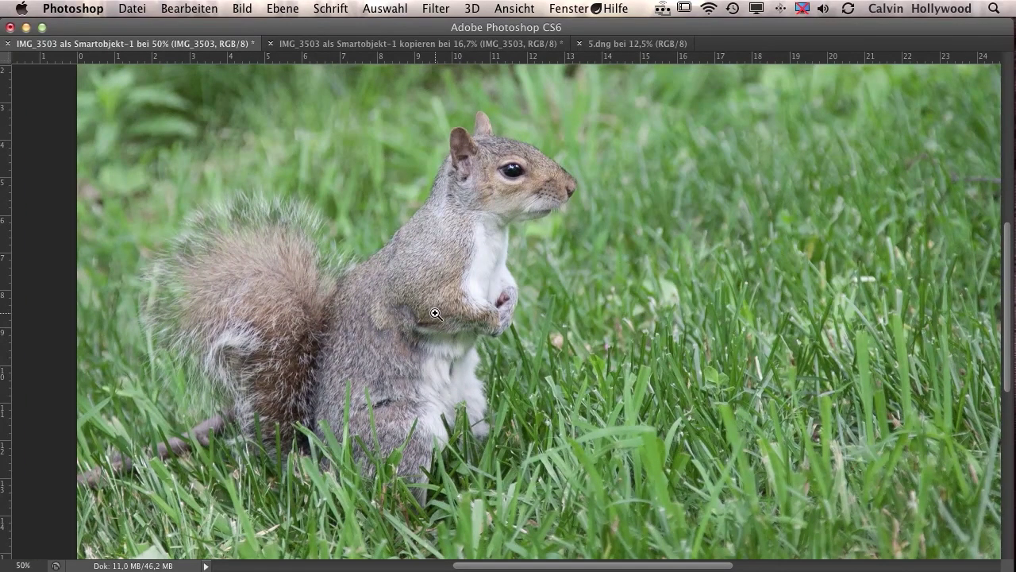
alt+click(427, 319)
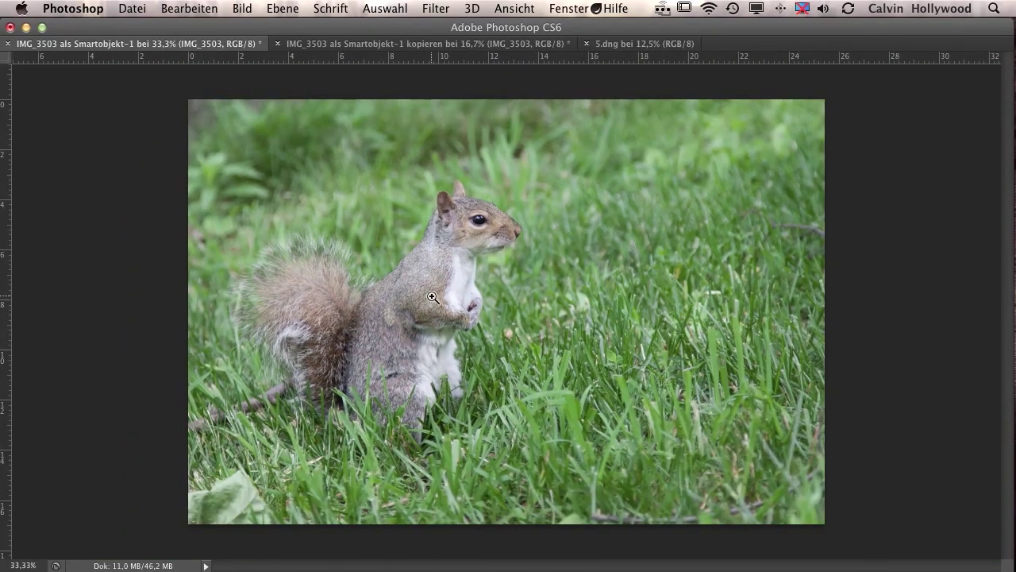
key(Tab)
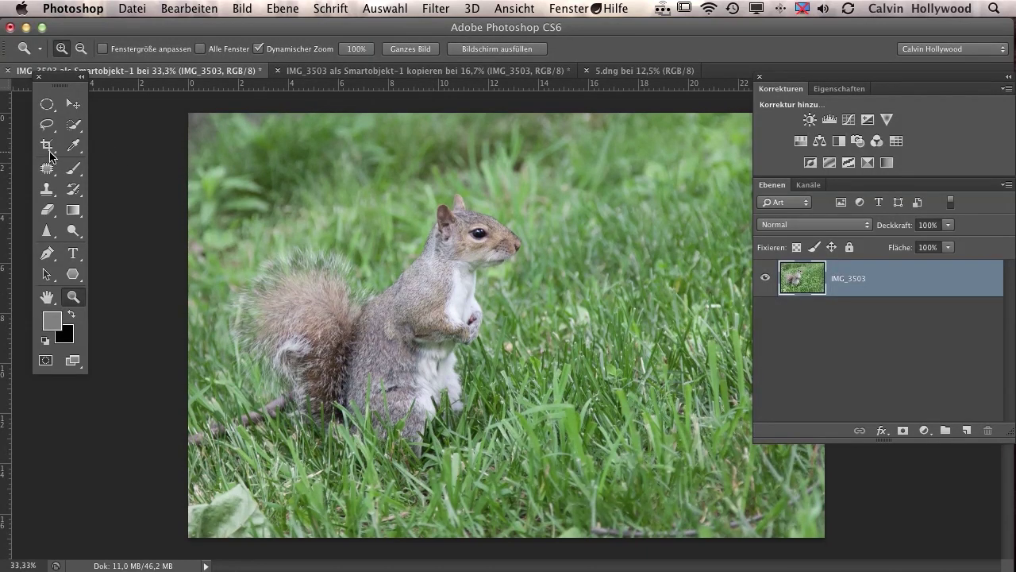
Trim a strip off the squirrel photo's top and left edges and commit the crop.
click(51, 151)
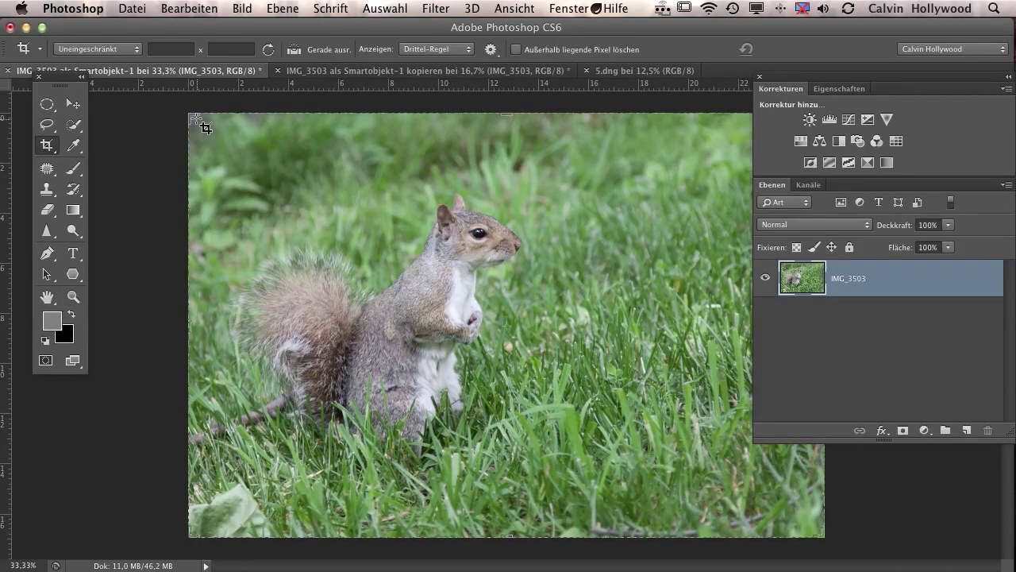
drag(192, 114, 220, 133)
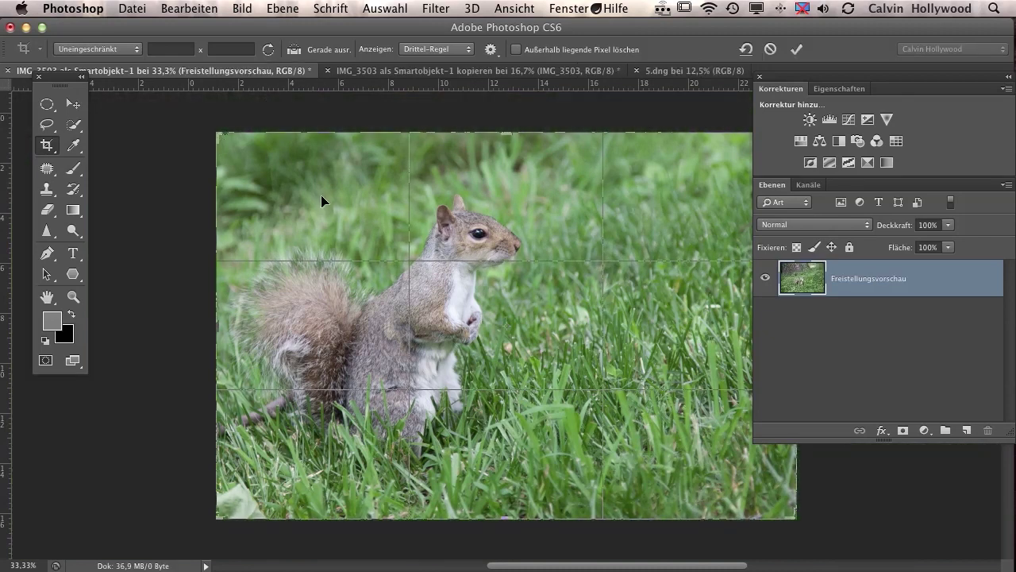
drag(552, 301, 561, 310)
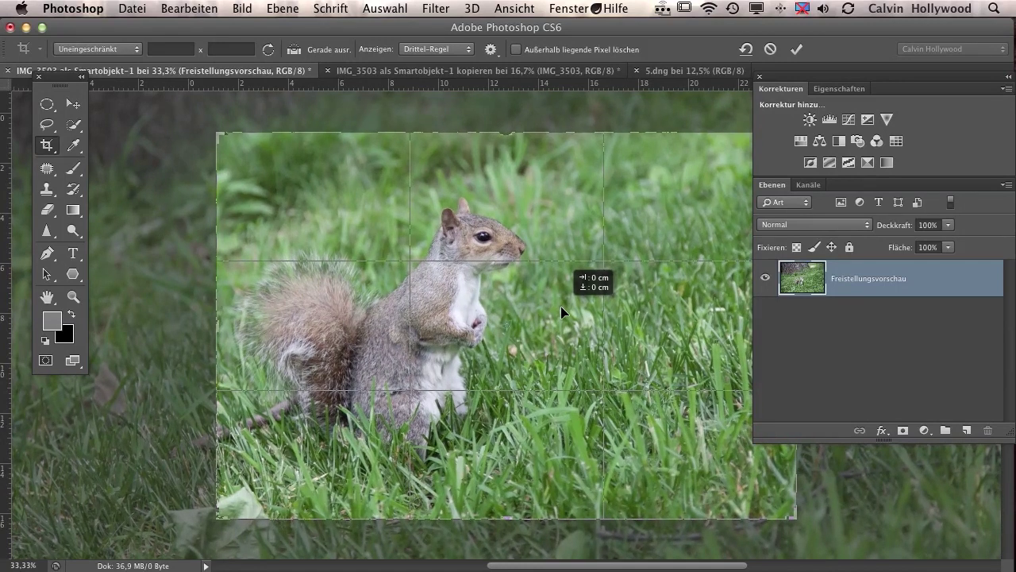
drag(561, 310, 560, 306)
key(Return)
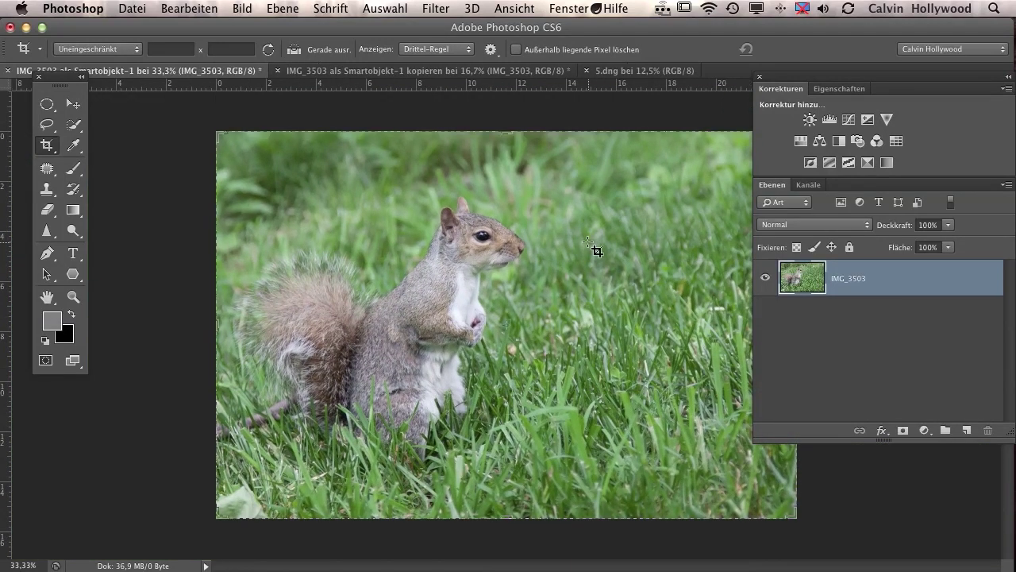
Zoom in to check the re-cropped squirrel.
click(73, 297)
click(484, 332)
mouse_move(556, 355)
mouse_down()
mouse_move(465, 308)
mouse_move(477, 313)
mouse_move(477, 330)
mouse_up()
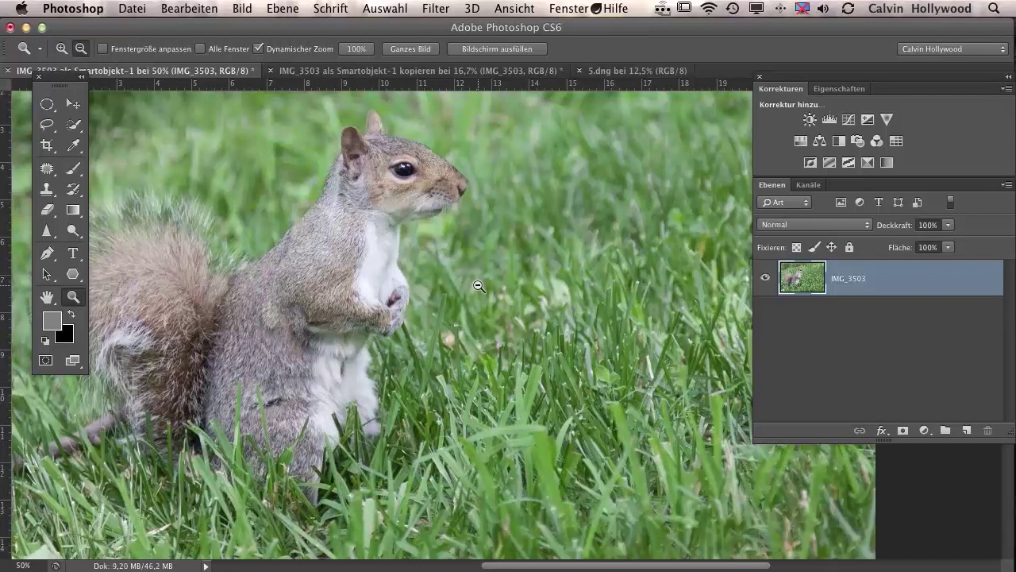
Bring up the harbour photo 5.dng in full-screen mode and set a crop frame around it.
alt+click(478, 287)
click(436, 70)
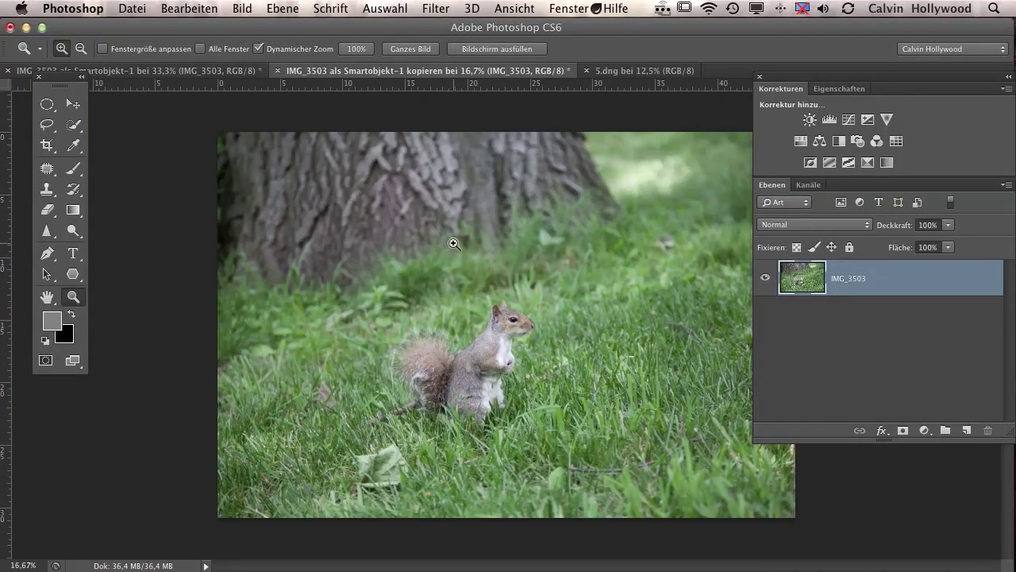
click(645, 70)
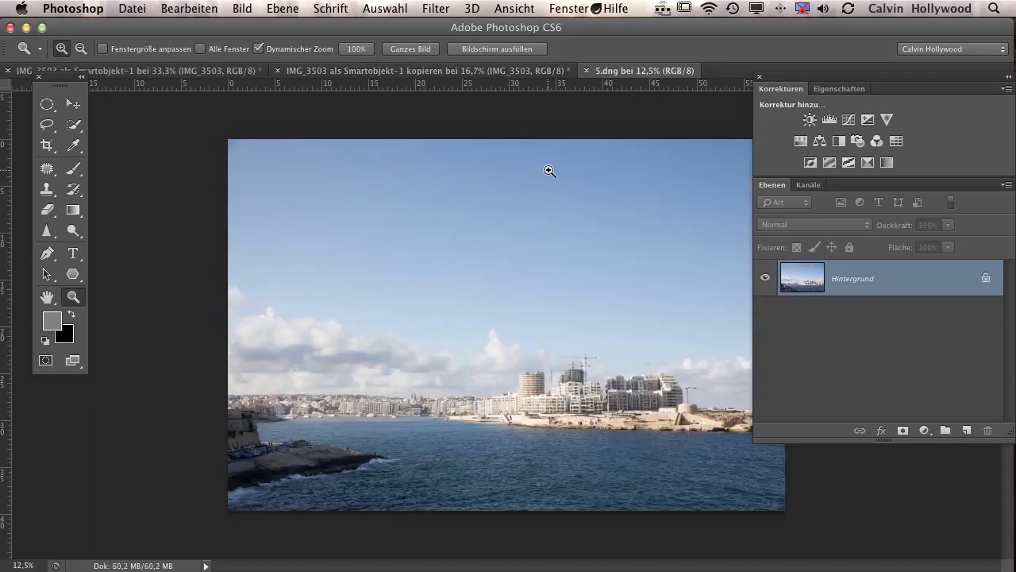
key(f)
drag(575, 297, 468, 294)
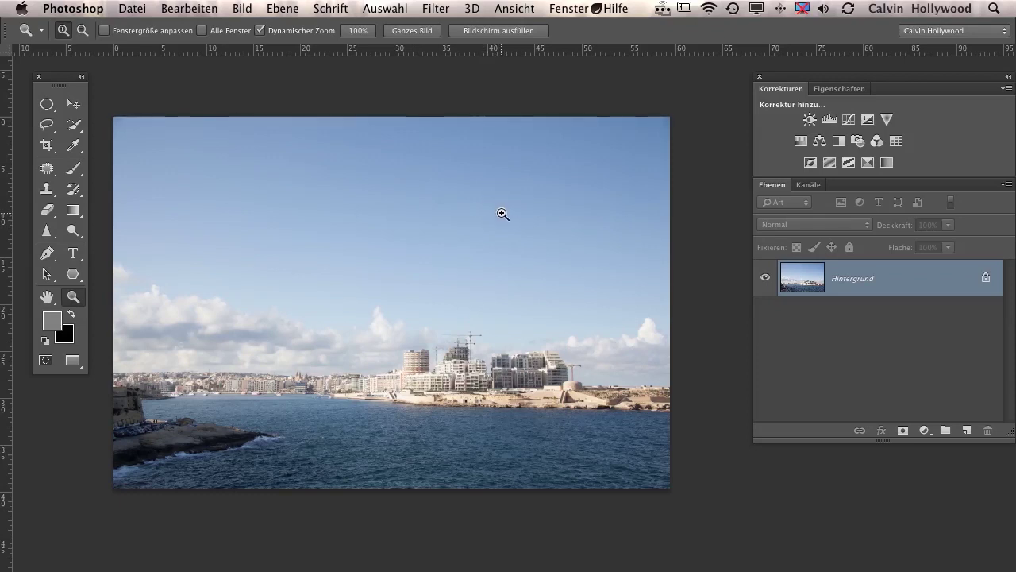
click(47, 145)
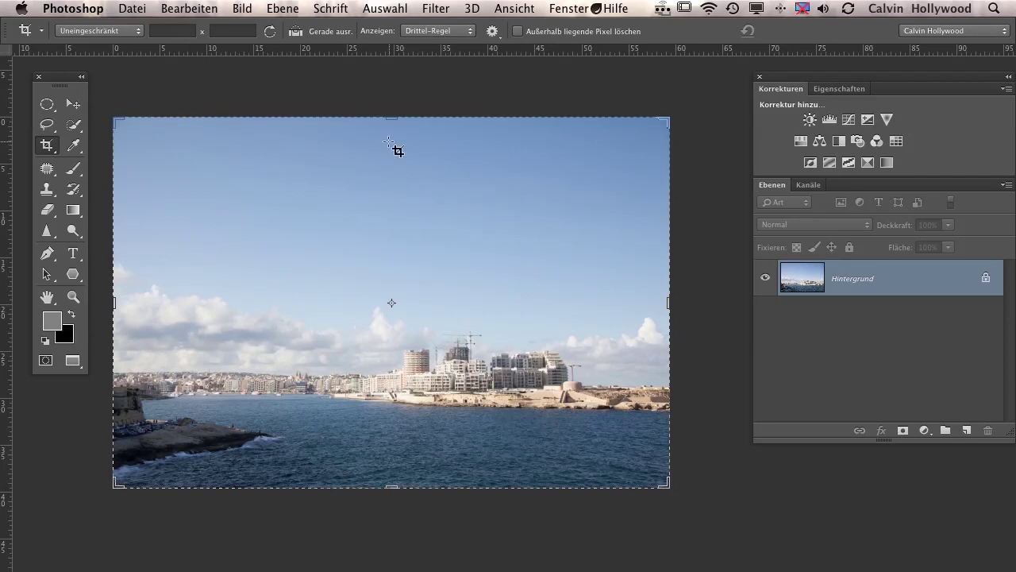
Trim sky from the harbour photo's top, committing a panoramic crop about 23.4 cm tall.
drag(390, 119, 382, 193)
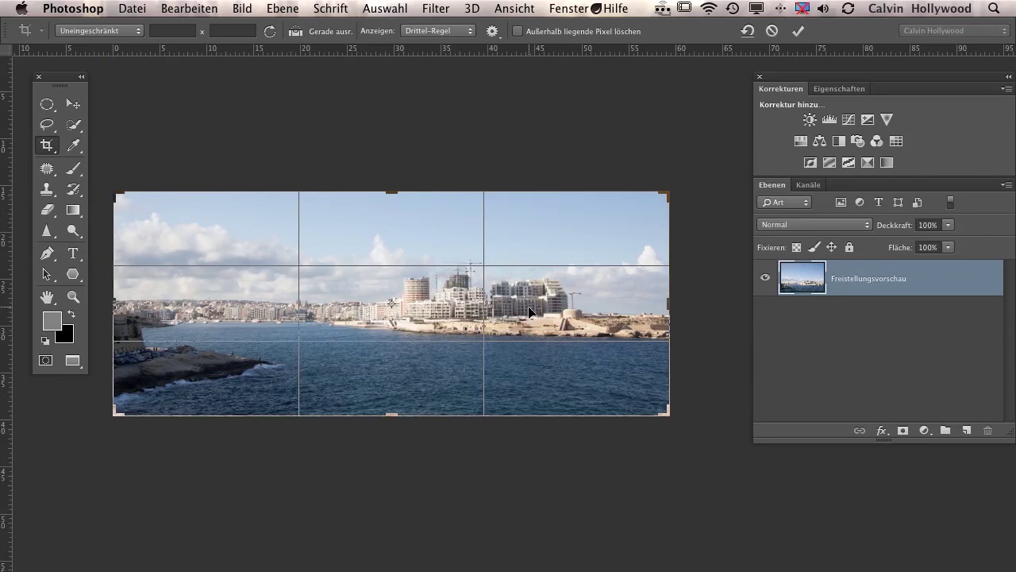
drag(393, 192, 390, 164)
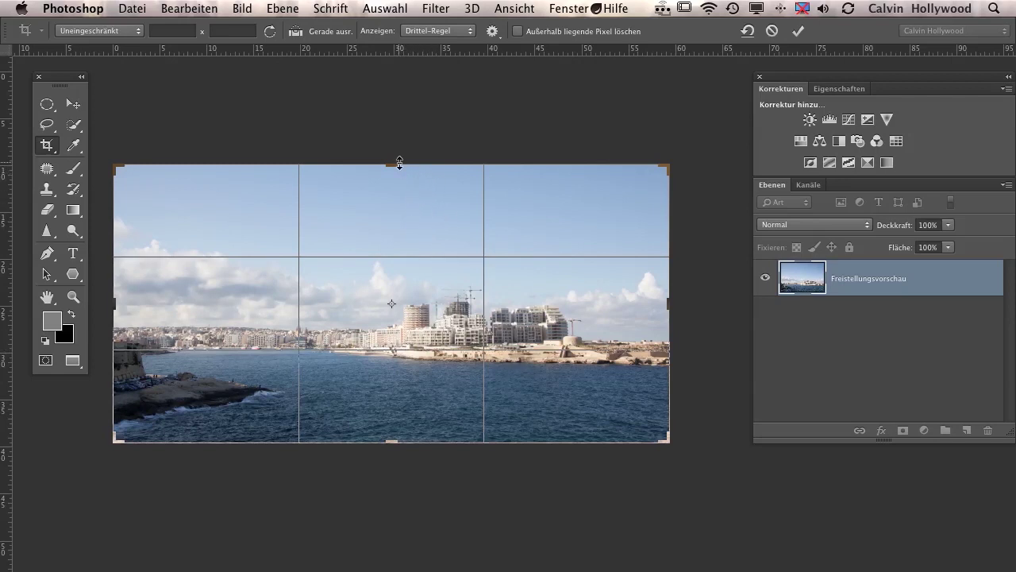
drag(390, 165, 390, 194)
key(Return)
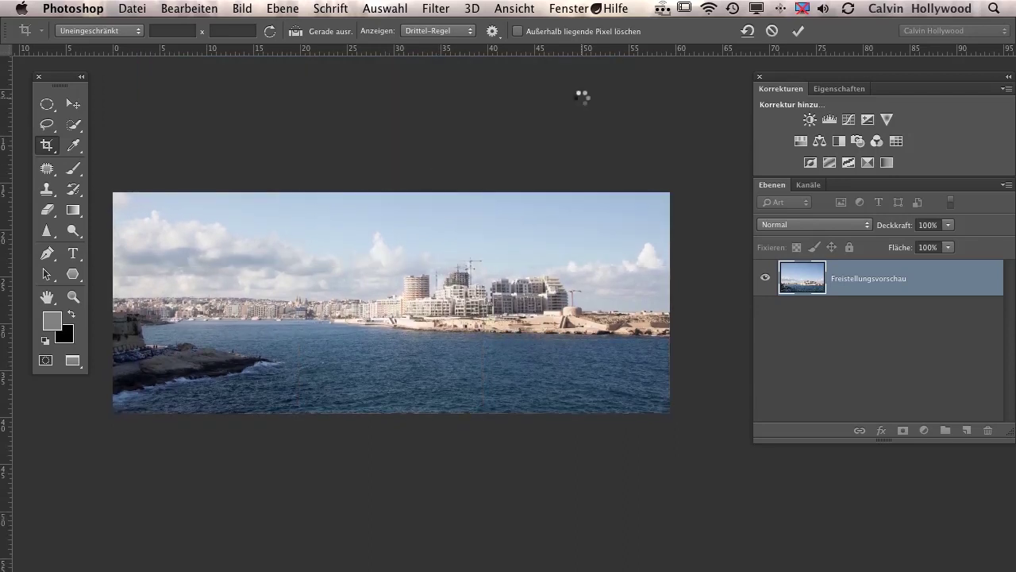
click(46, 104)
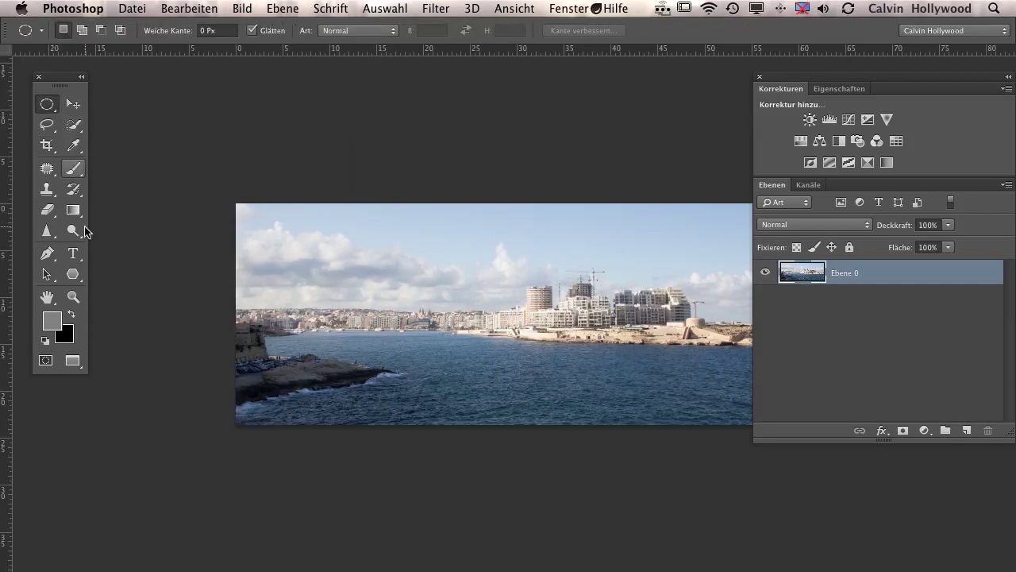
drag(548, 323, 450, 277)
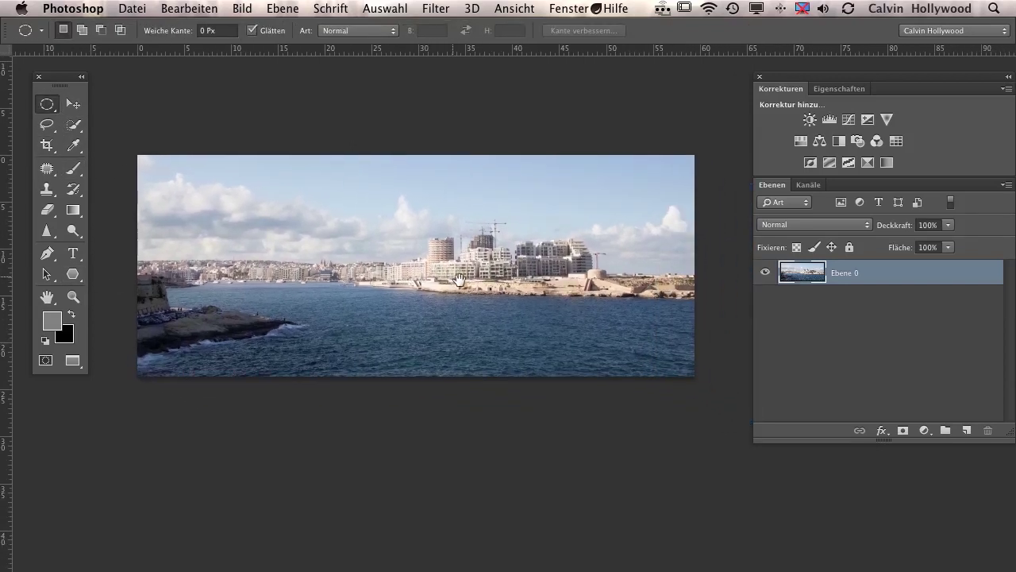
click(73, 297)
click(376, 285)
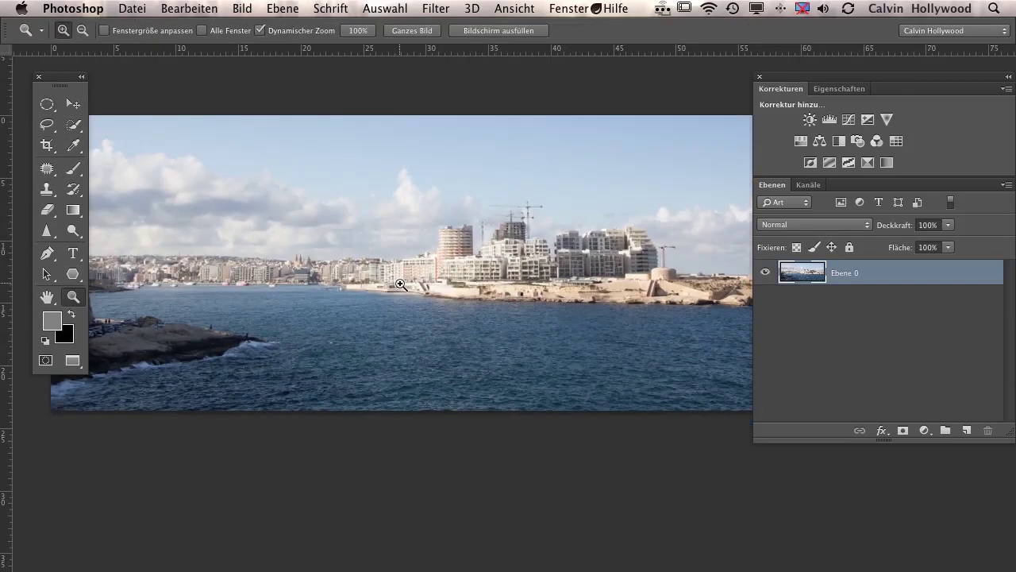
mouse_move(381, 276)
mouse_down()
mouse_move(463, 311)
mouse_move(514, 315)
mouse_move(300, 302)
mouse_move(366, 309)
mouse_move(366, 332)
mouse_move(366, 300)
mouse_up()
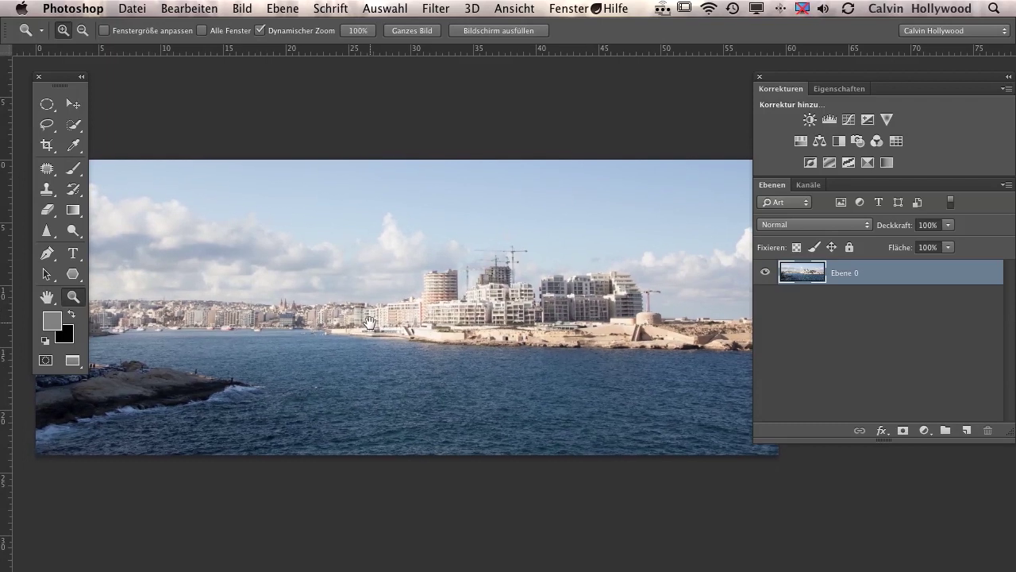
click(189, 8)
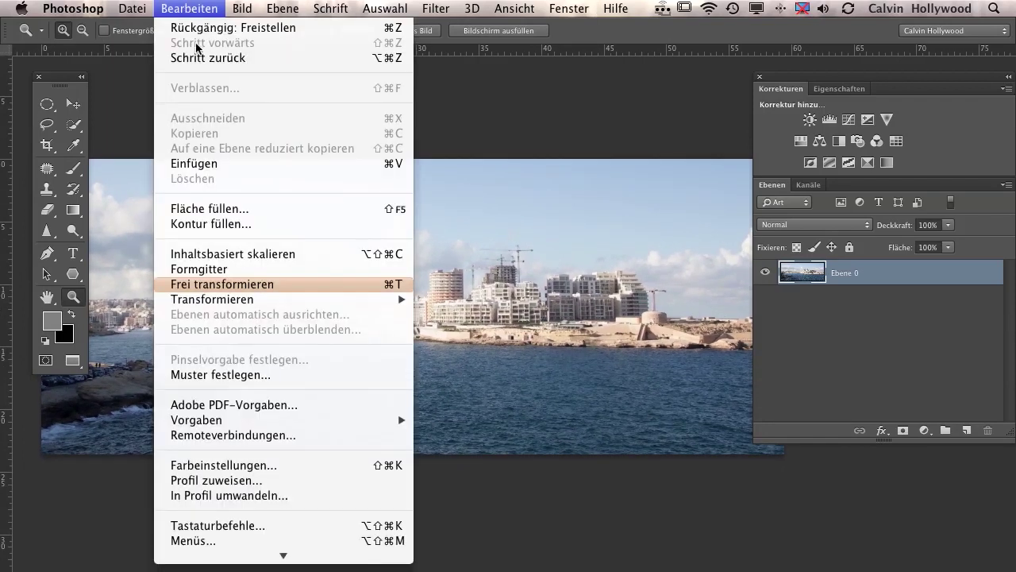
Undo the panorama crop with Schritt zurück and zoom out on the restored harbour photo.
click(198, 59)
alt+click(467, 224)
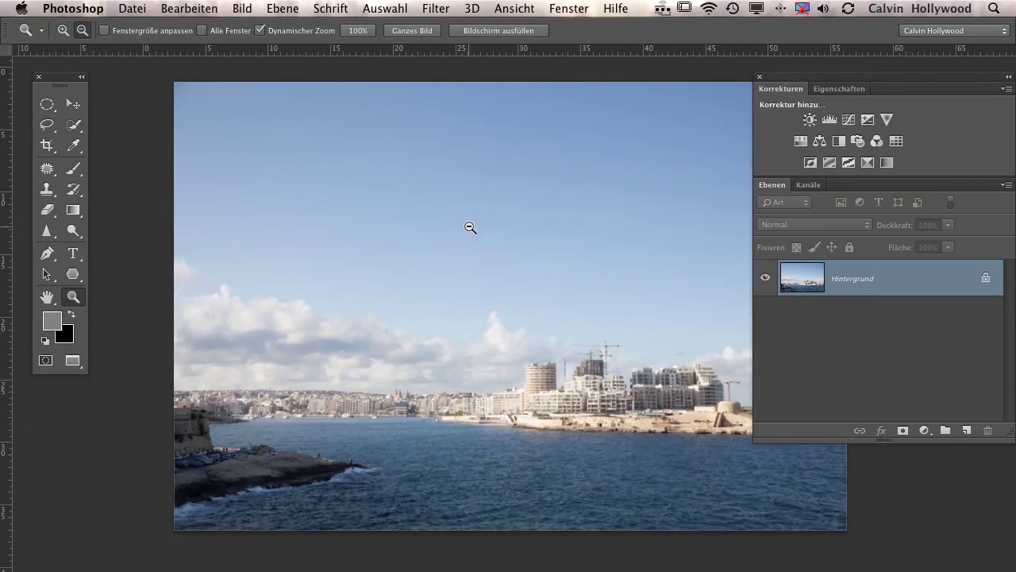
drag(579, 301, 492, 294)
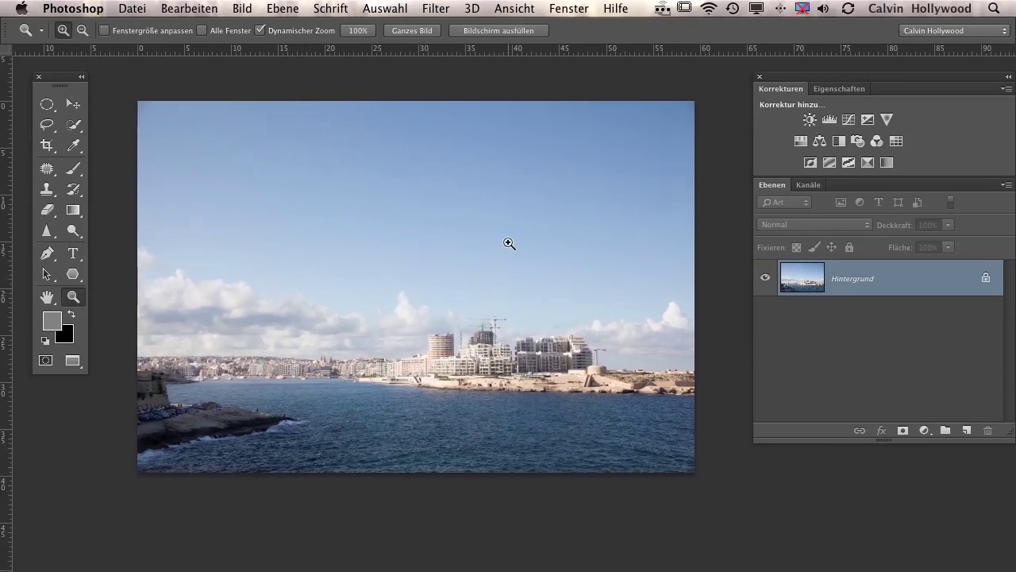